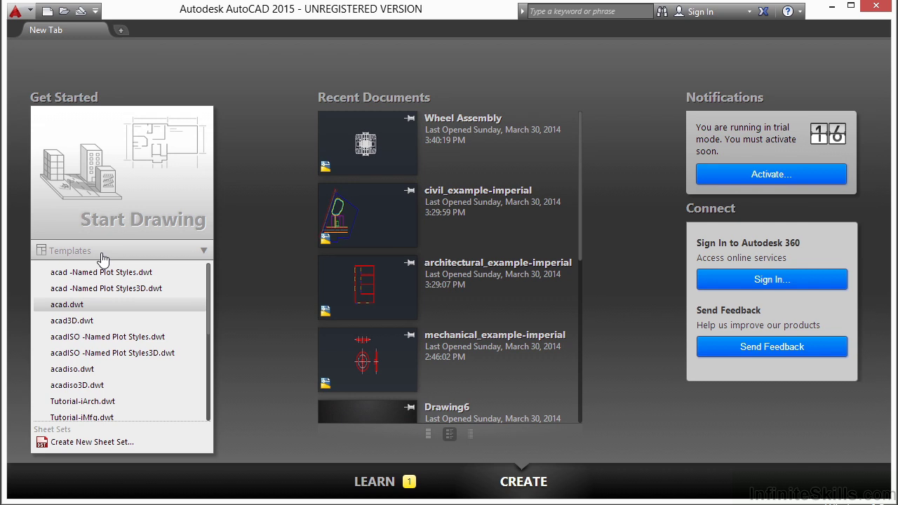
Start a new drawing from the acad.dwt template and turn on snap mode.
click(84, 307)
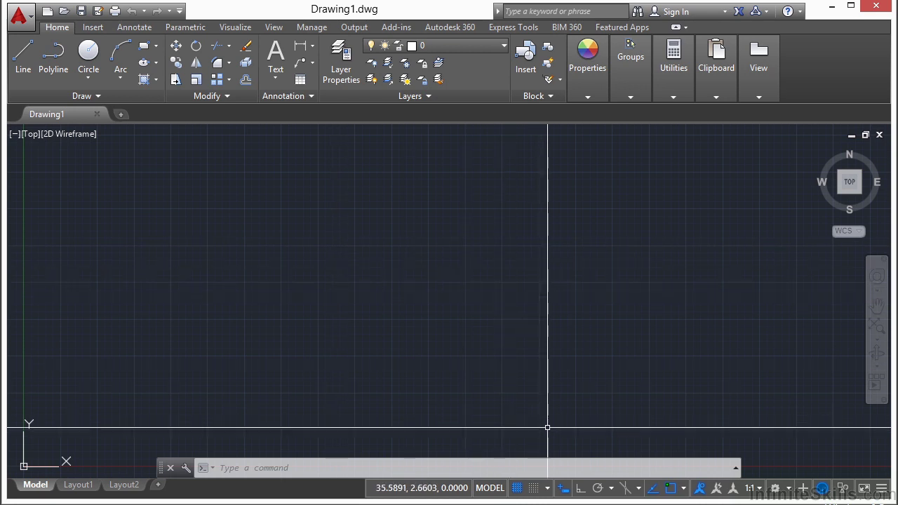
click(535, 489)
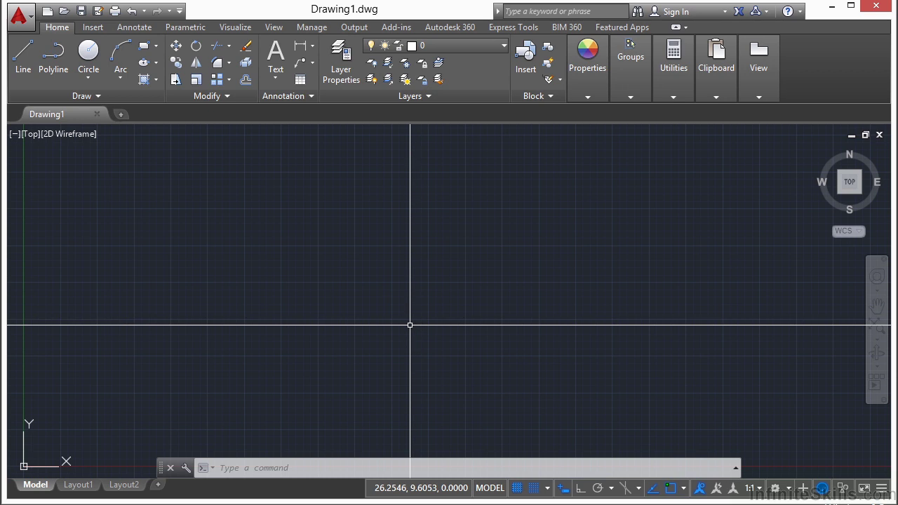
scroll(409, 280, down, 1)
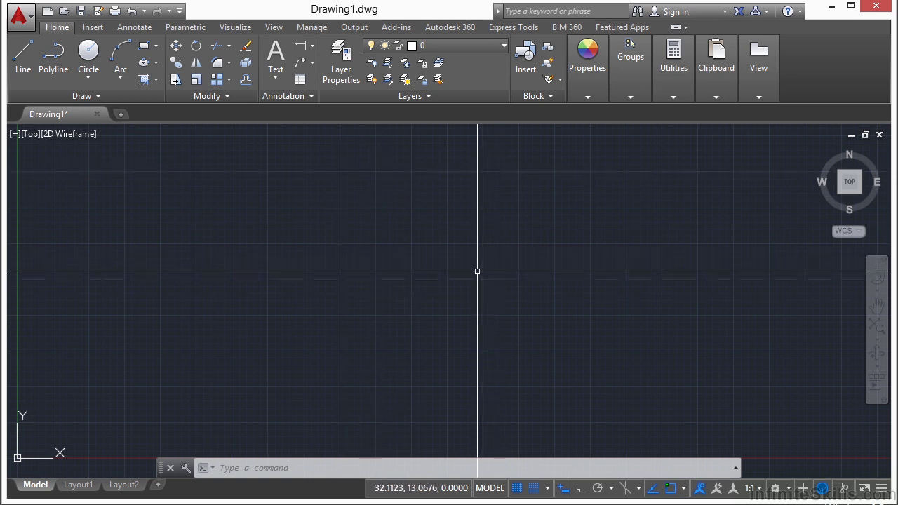
Toggle the grid display off and on several times, leaving it on.
key(F7)
key(F7)
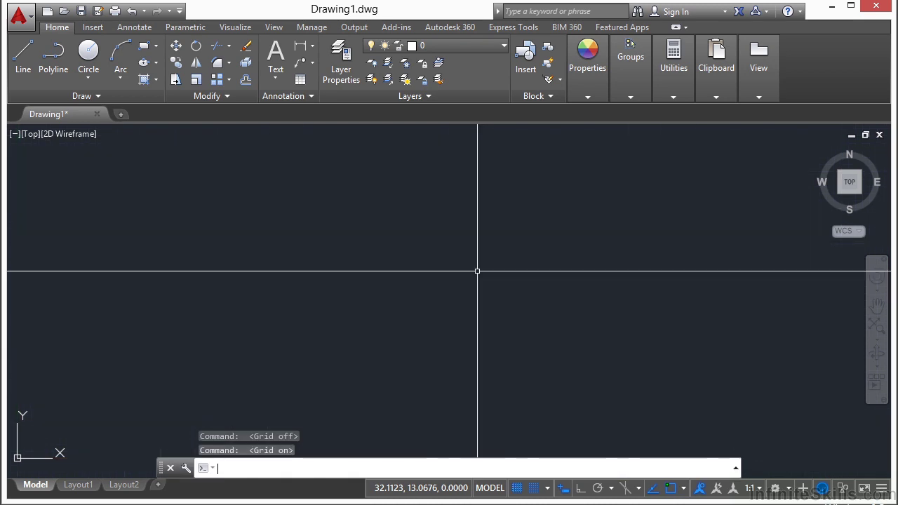
key(F7)
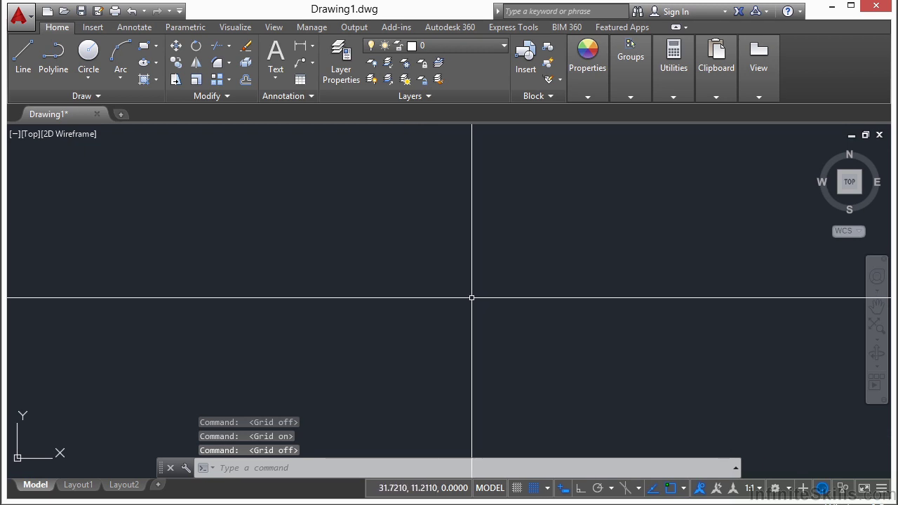
key(F7)
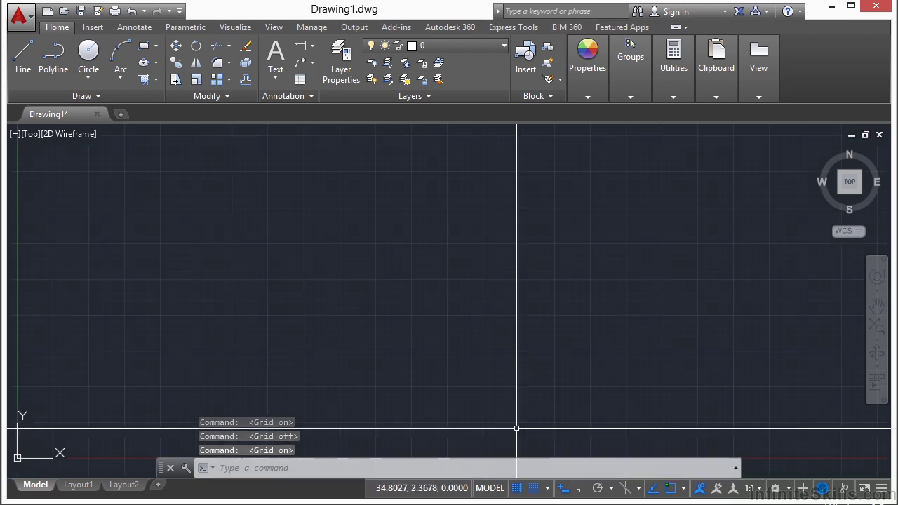
click(517, 489)
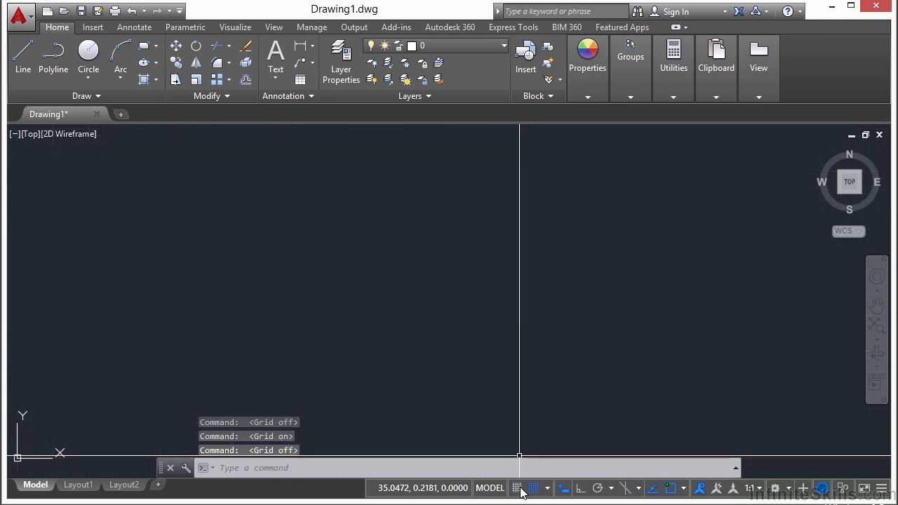
click(518, 488)
click(518, 489)
click(518, 488)
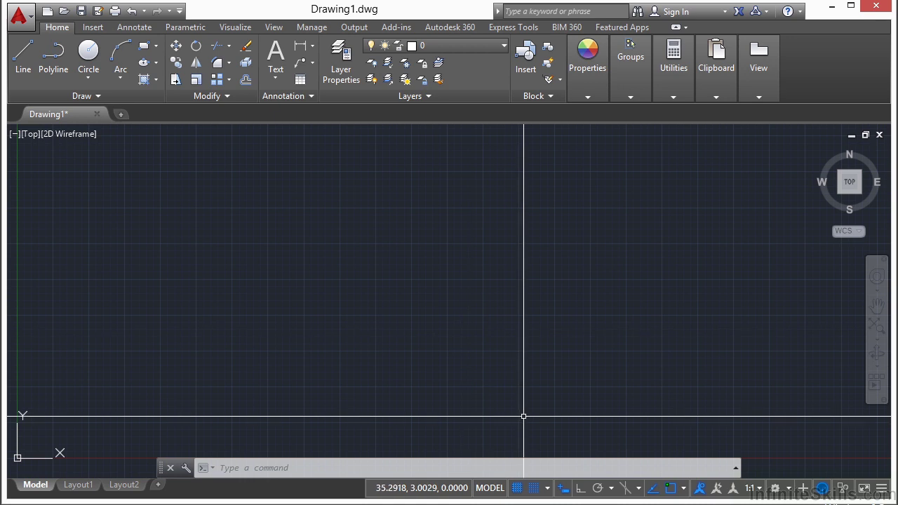
Open the snap and grid drafting settings and toggle Snap On off and back on.
click(546, 489)
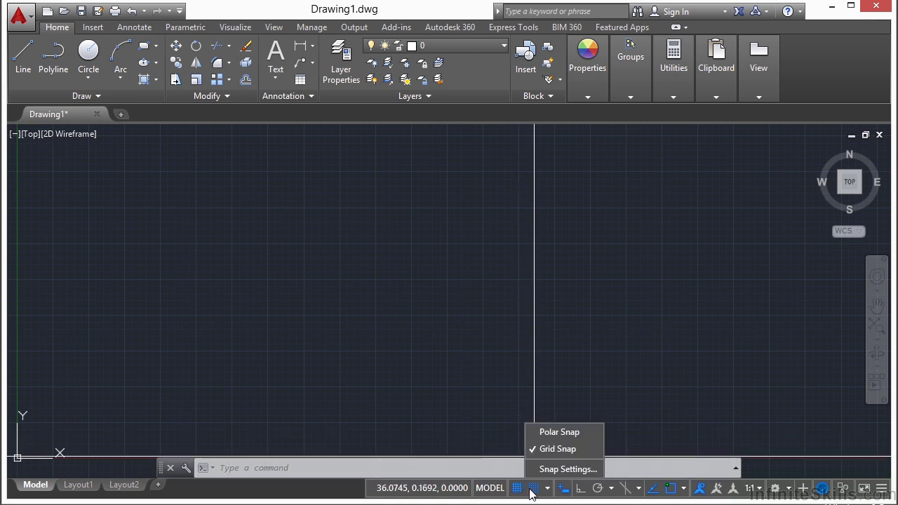
click(567, 469)
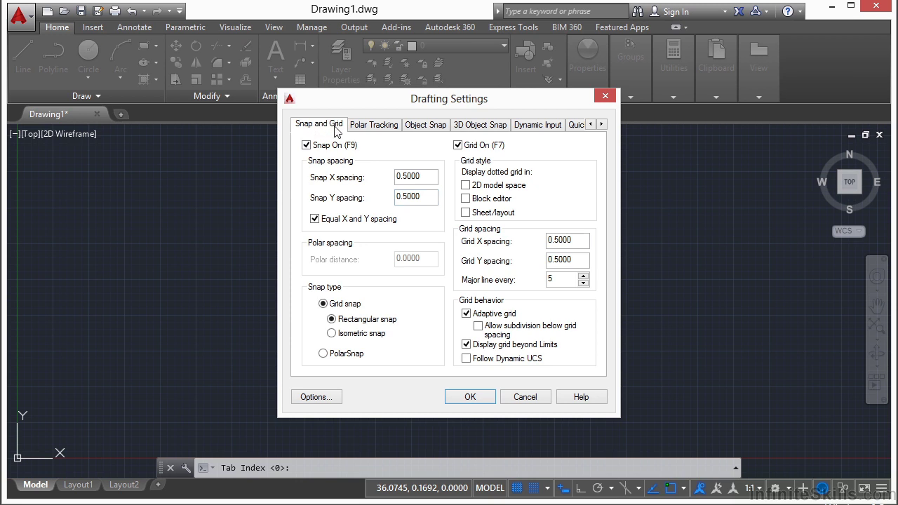
click(308, 146)
click(309, 145)
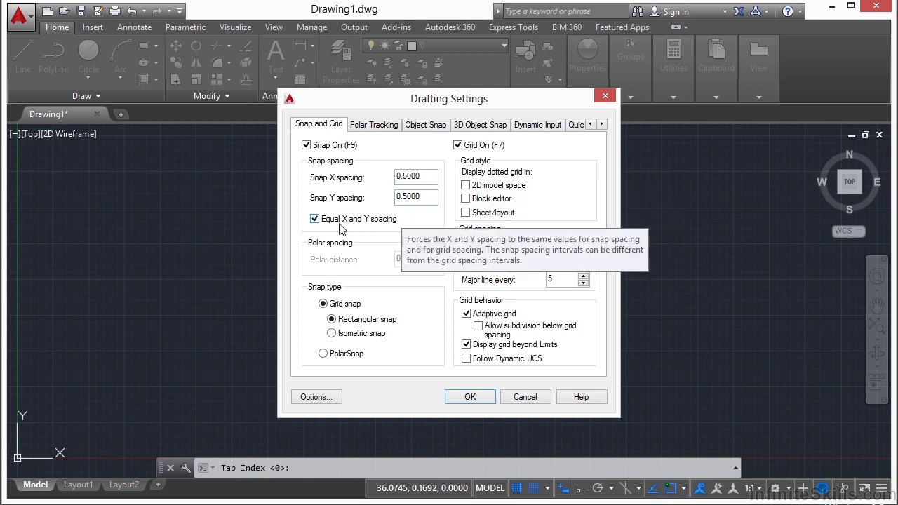
Disable equal X and Y spacing and set the snap spacing to 10 in X and 1 in Y.
click(315, 219)
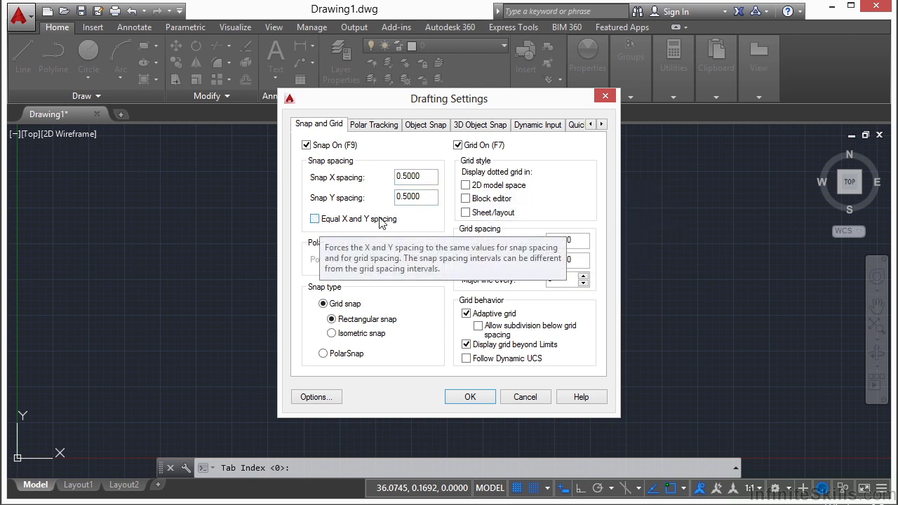
drag(430, 180, 395, 180)
text(10)
drag(431, 198, 395, 198)
text(1)
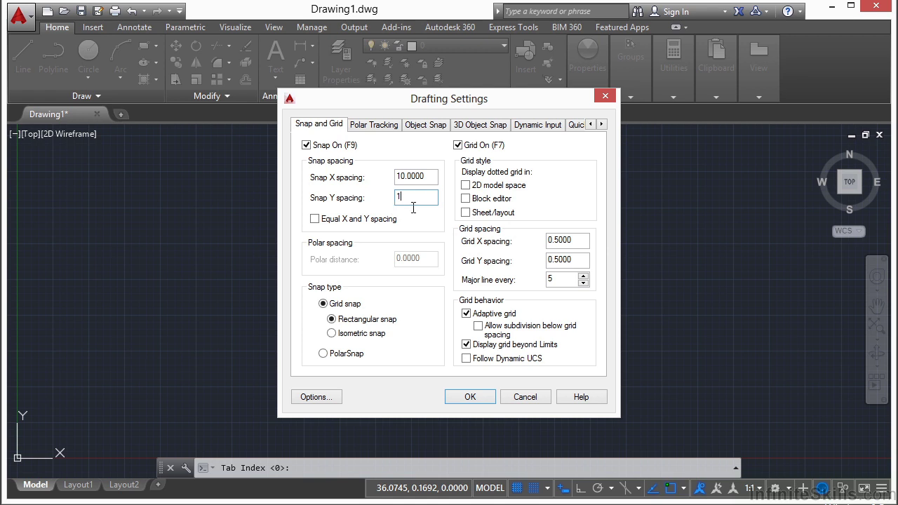
Re-enable equal X and Y spacing so both snap spacings are 10, and apply the drafting settings.
click(422, 180)
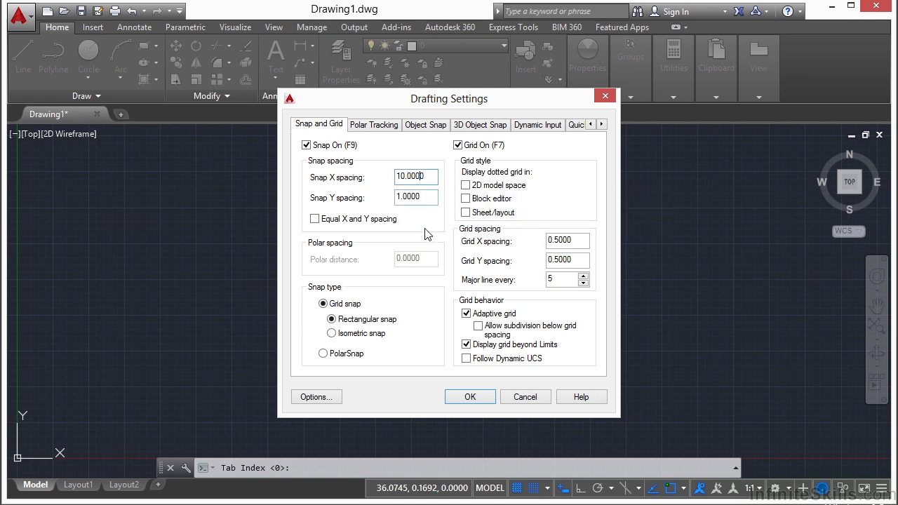
click(315, 220)
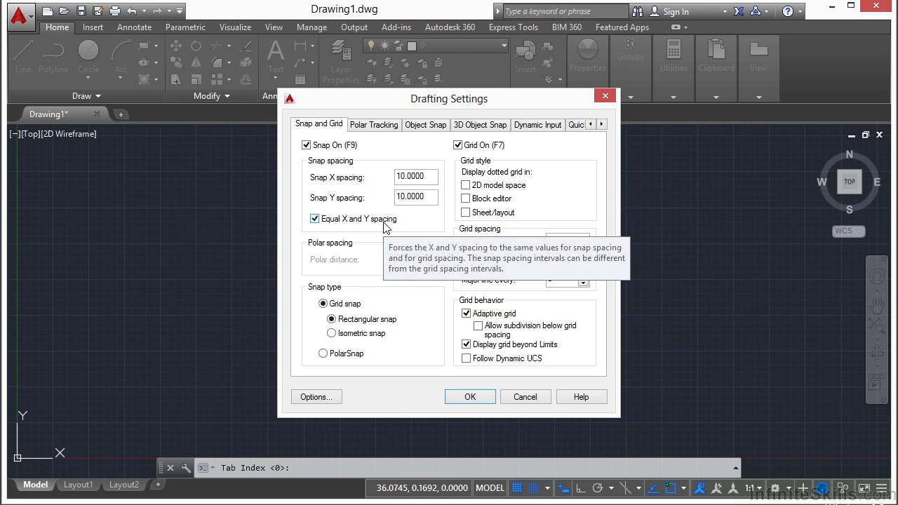
click(477, 400)
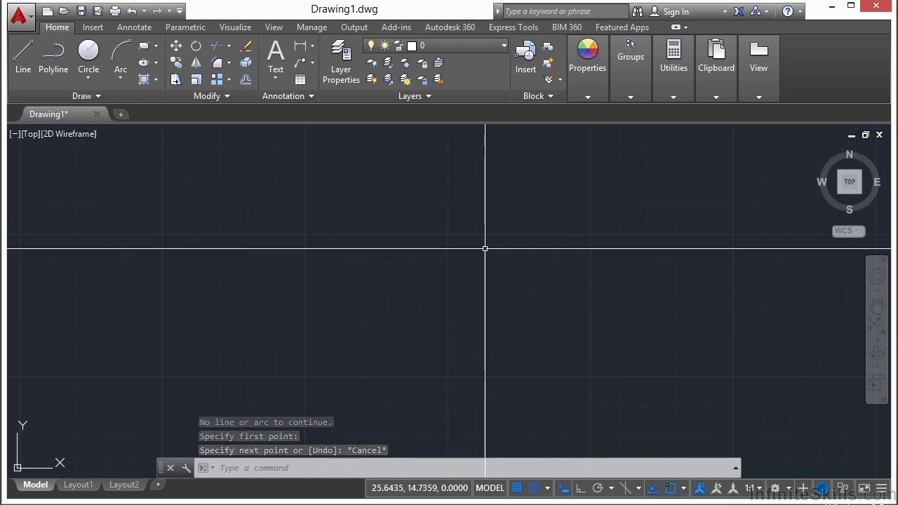
Start a line at snap point 20,20 in the empty area beside the origin.
scroll(460, 267, up, 1)
scroll(463, 260, down, 2)
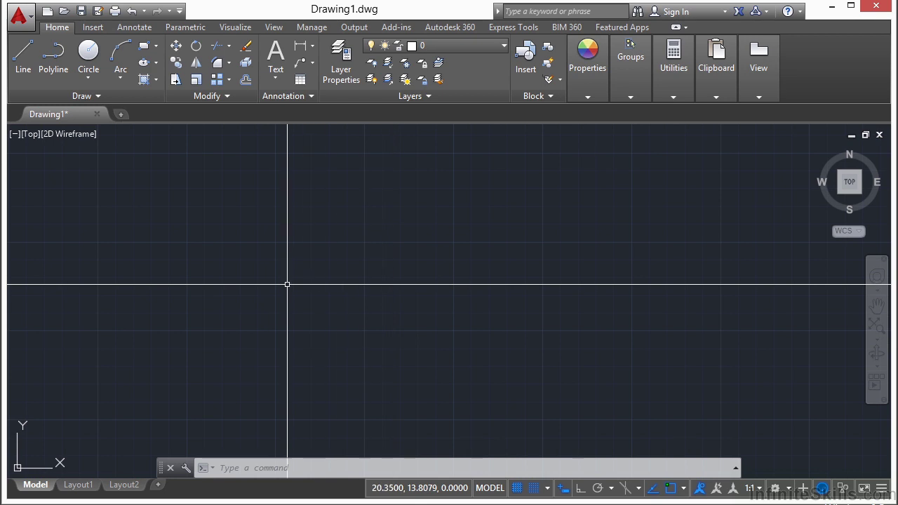
scroll(473, 292, down, 5)
scroll(473, 292, down, 2)
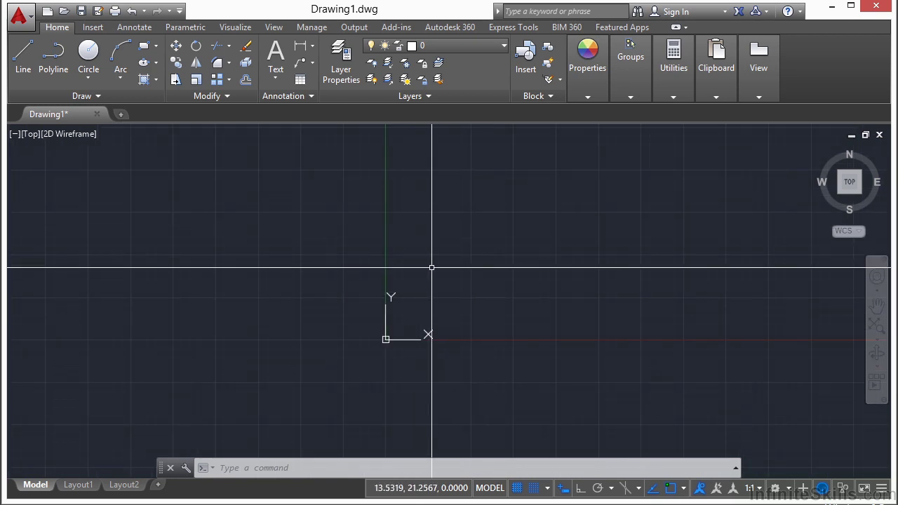
text(L)
key(Return)
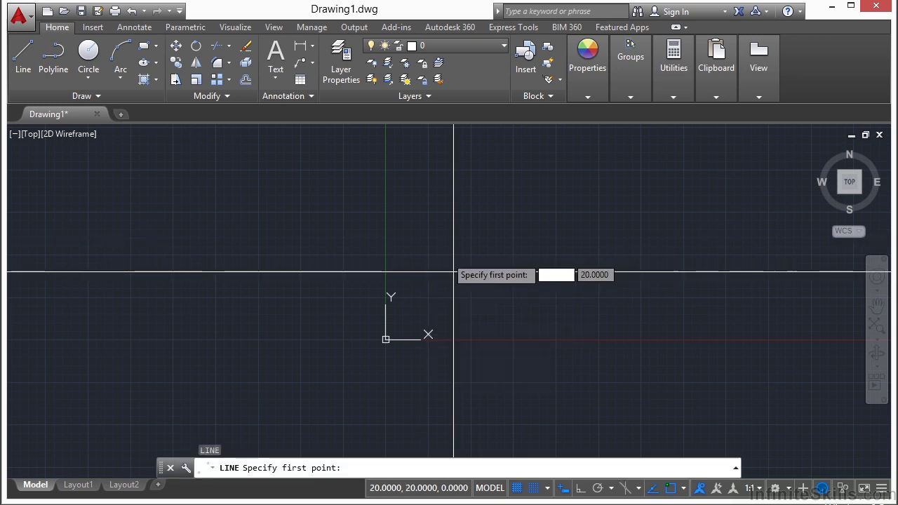
click(454, 272)
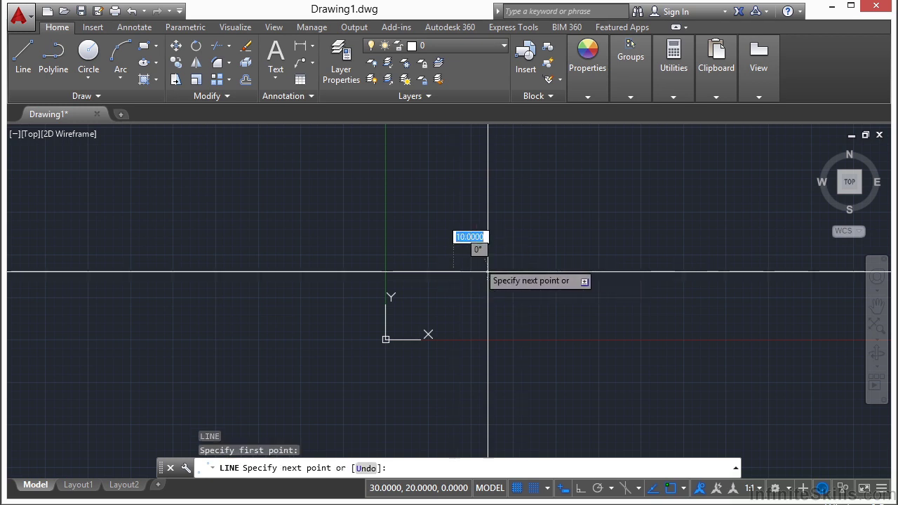
scroll(489, 271, up, 4)
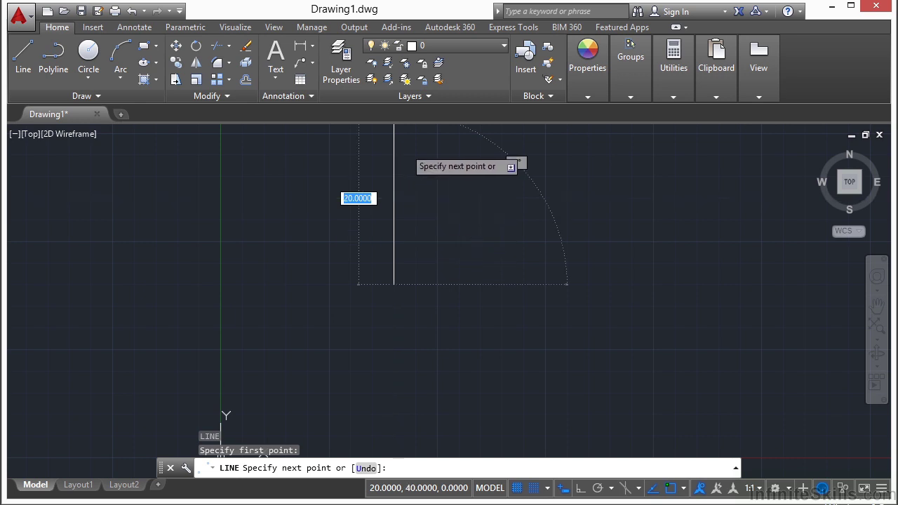
scroll(394, 209, down, 2)
scroll(394, 209, down, 2)
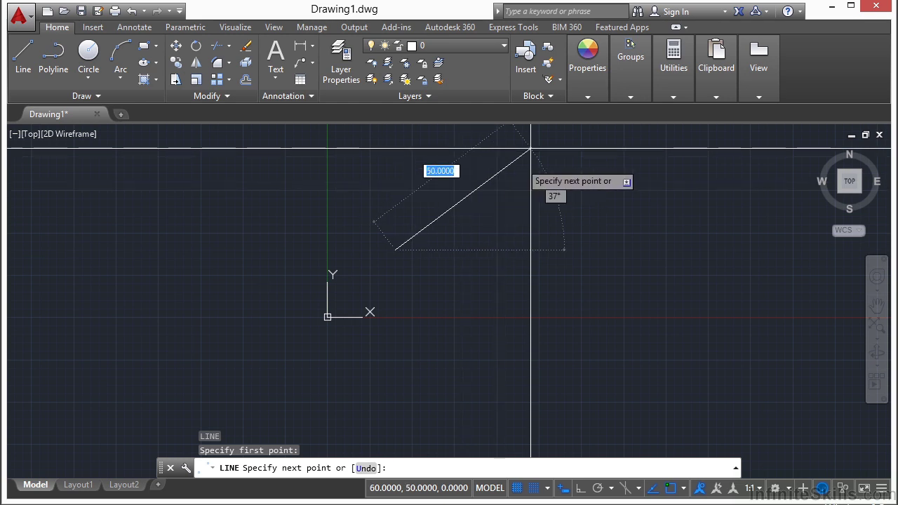
Continue the line into a closed six-sided outline about 40 by 20 units, going through 30,20 and 20,30 and back to 20,20.
click(430, 249)
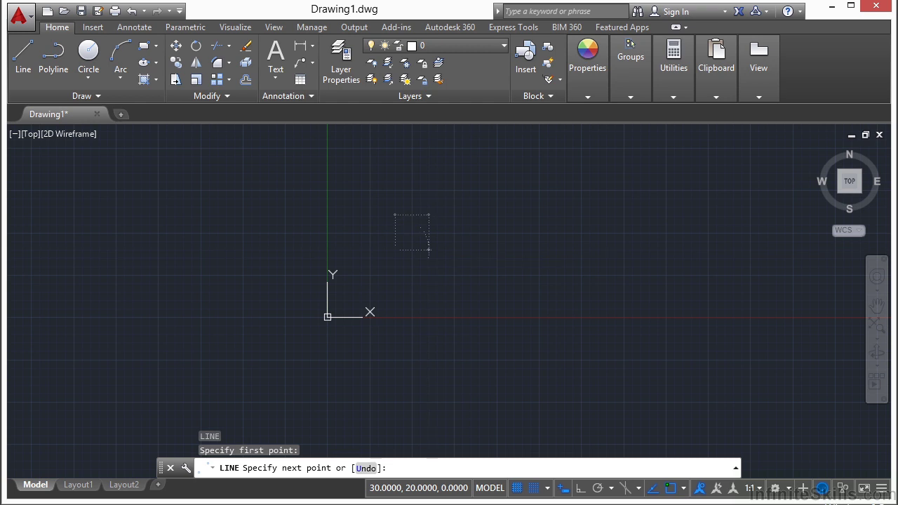
click(530, 216)
click(497, 182)
click(462, 182)
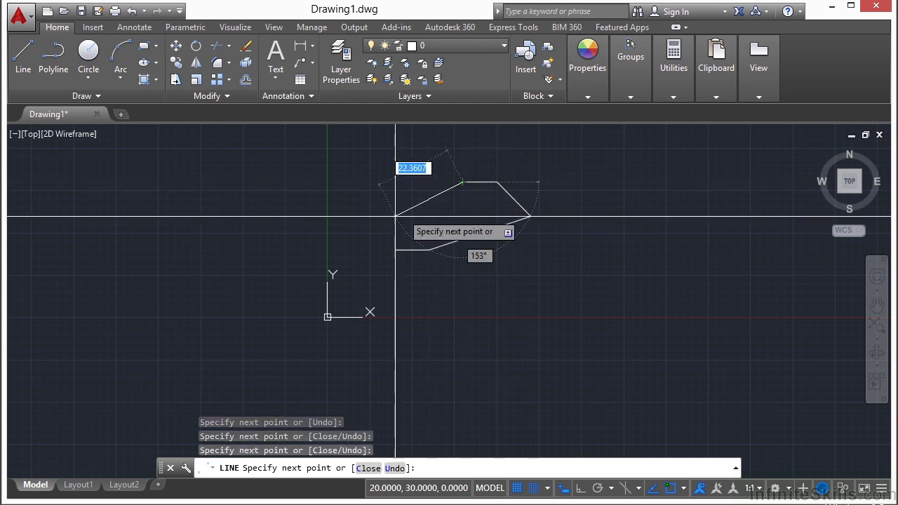
click(395, 217)
click(395, 250)
key(Return)
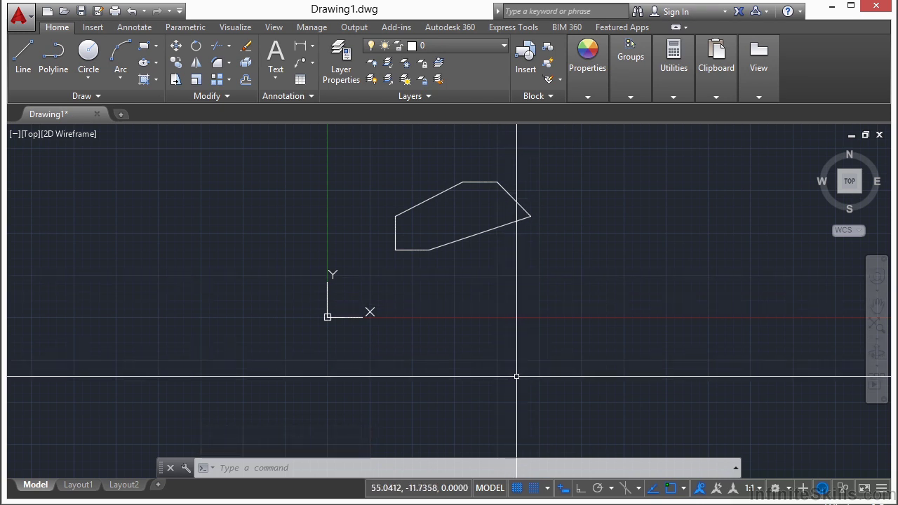
Set the grid X and Y spacing to 10 in the drafting settings and apply it.
click(548, 488)
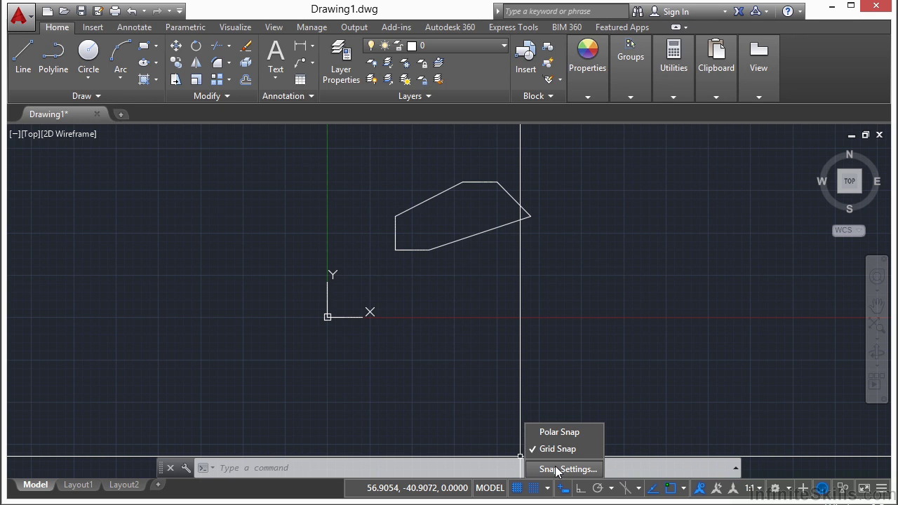
click(561, 470)
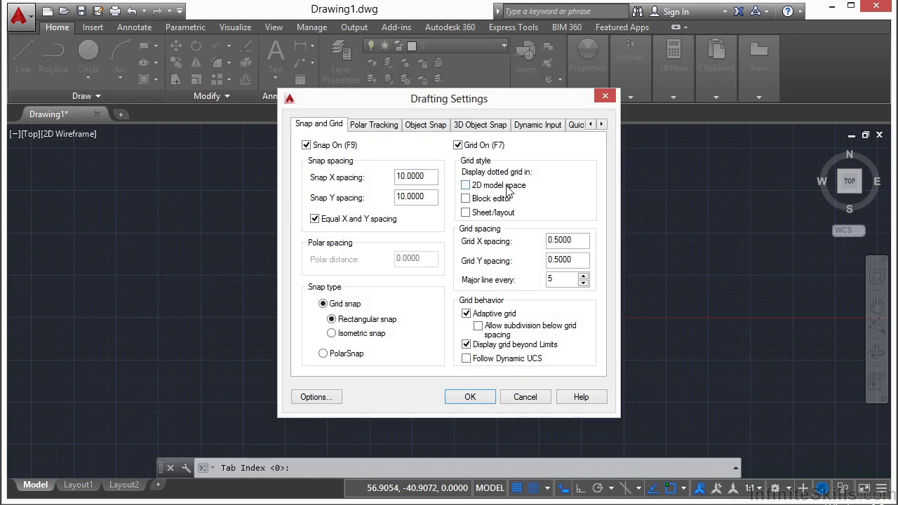
click(586, 246)
drag(586, 245, 519, 241)
text(10)
click(570, 261)
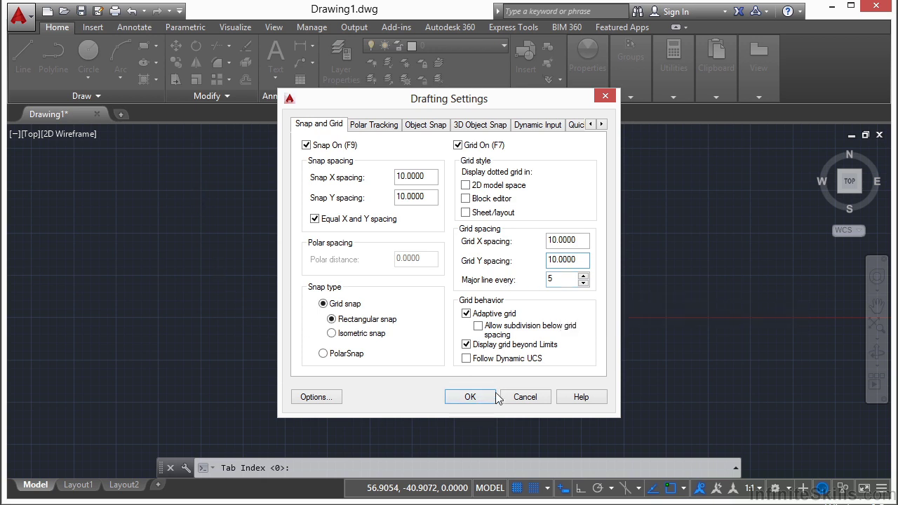
click(470, 397)
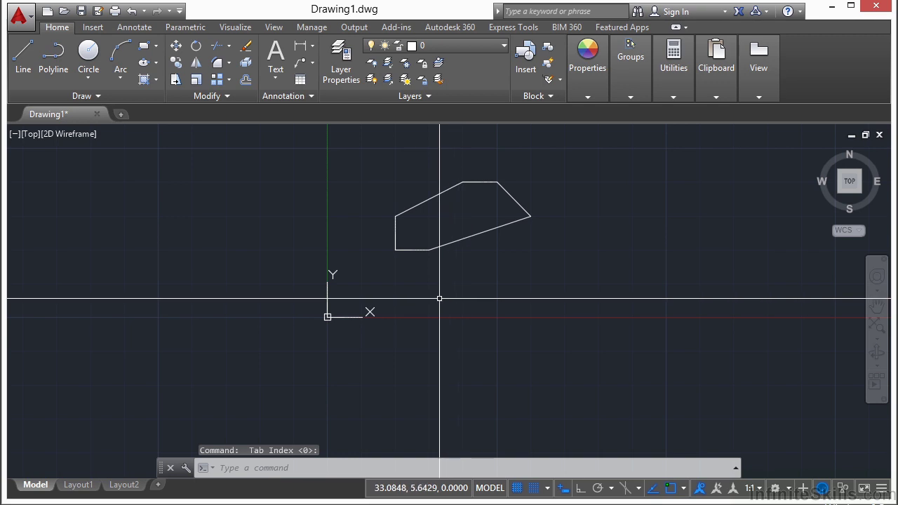
Draw a 50 by 50 unit square with lines on the grid, with opposite corners at 50,0 and 100,50.
text(l)
key(Return)
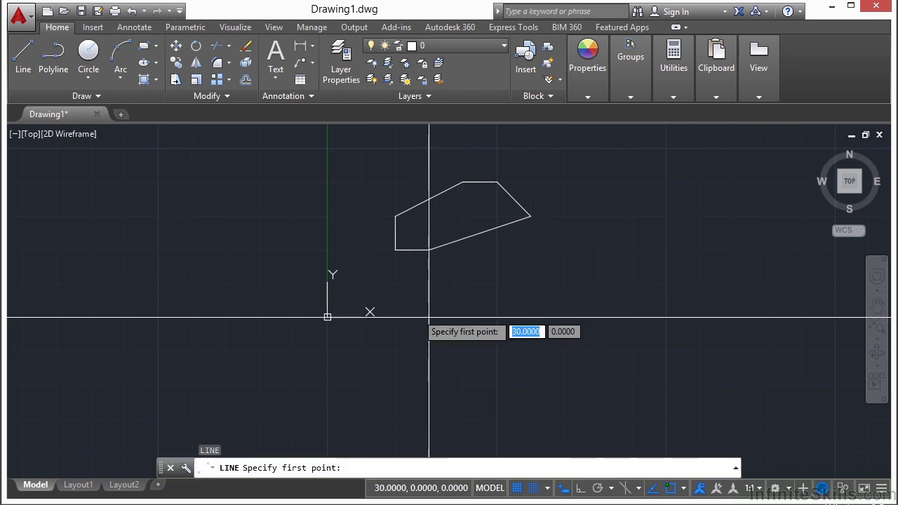
click(497, 318)
click(666, 318)
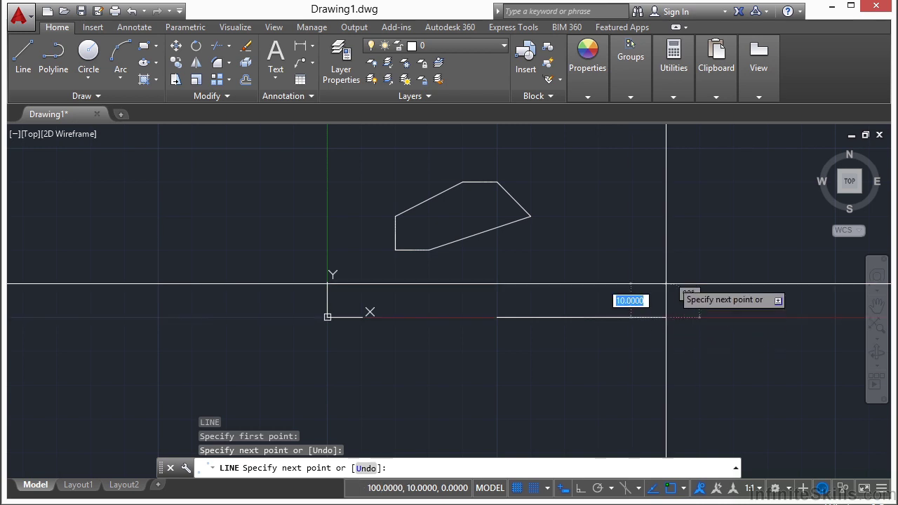
click(666, 148)
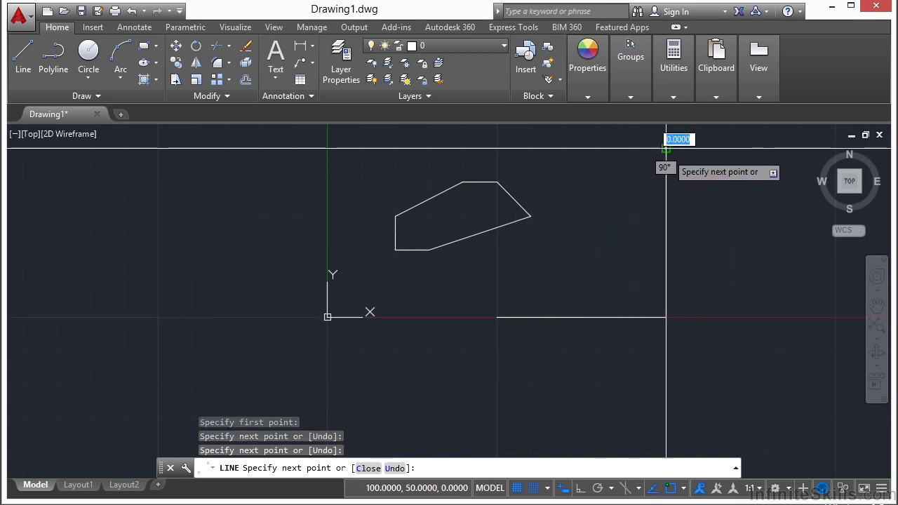
click(498, 148)
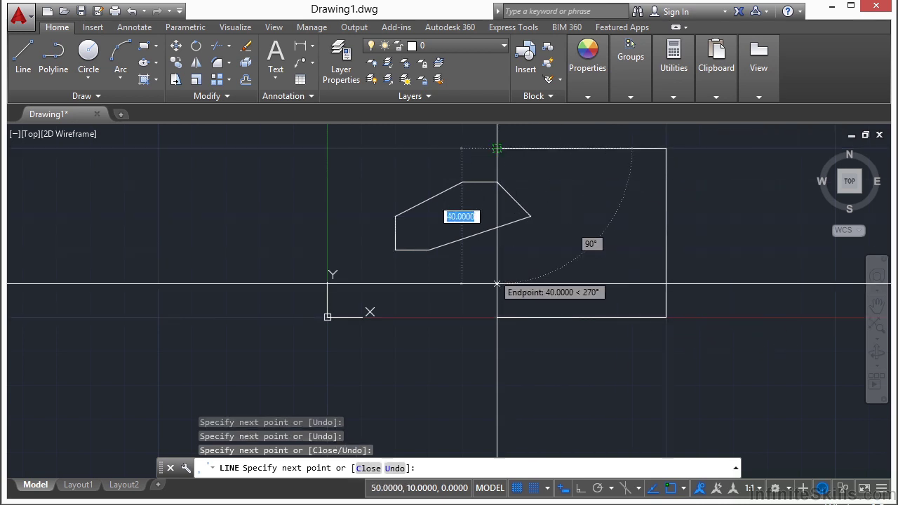
click(498, 318)
key(Return)
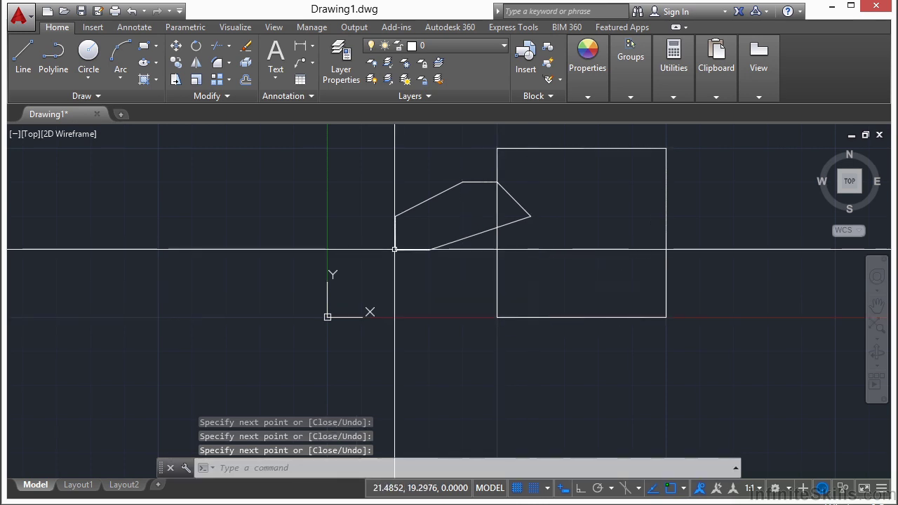
Regenerate the drawing and zoom out to examine the grid around both shapes.
scroll(394, 249, down, 1)
text(rea)
key(Return)
scroll(361, 267, down, 4)
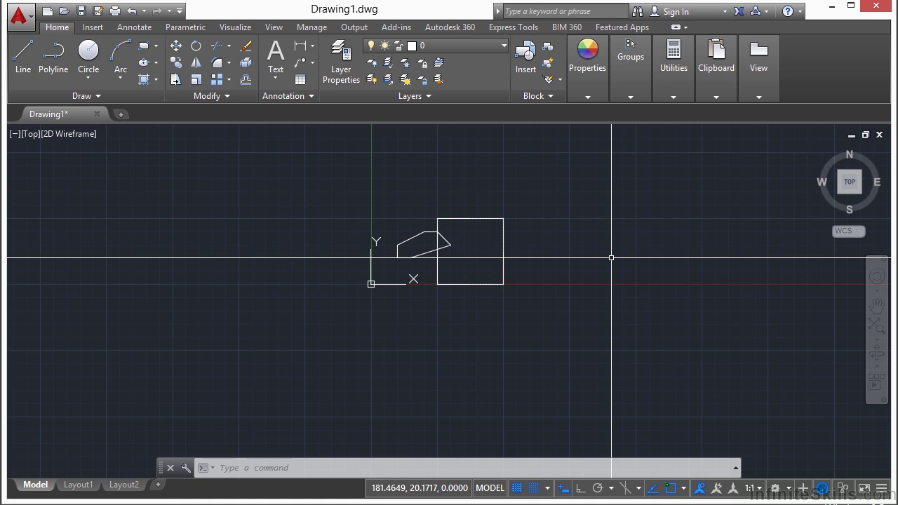
Regenerate the entire model with REGENALL to refresh the grid display and check its spacing at a wider view.
text(rea)
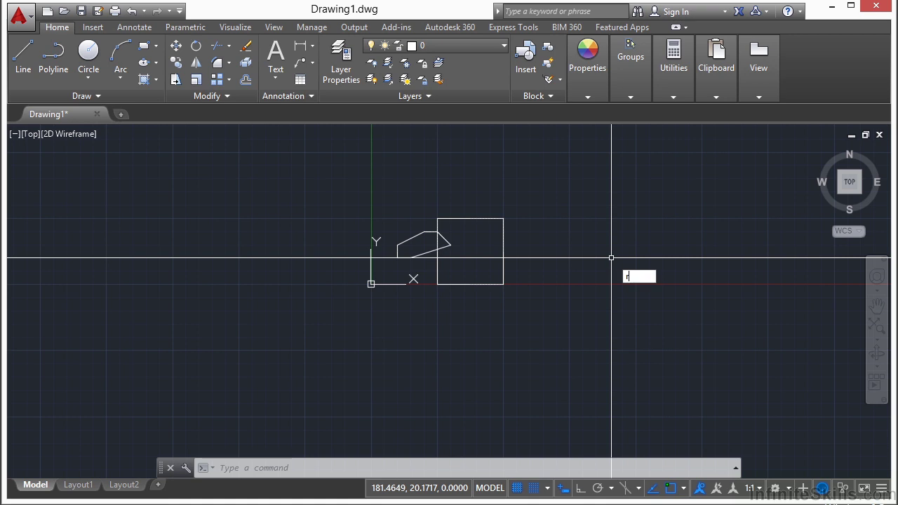
key(Return)
scroll(463, 267, down, 2)
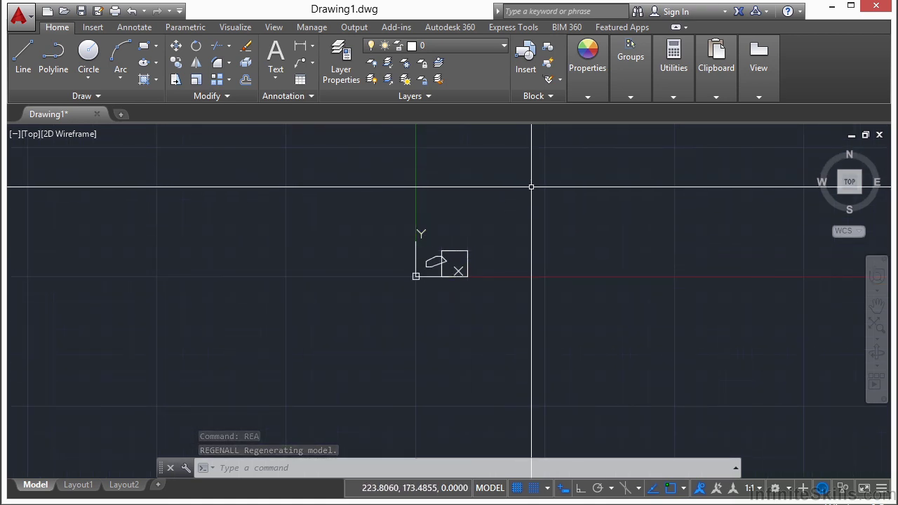
Use a temporary line from 250,0 to check the major grid line spacing at different zoom levels, and cancel the line.
text(l)
key(Return)
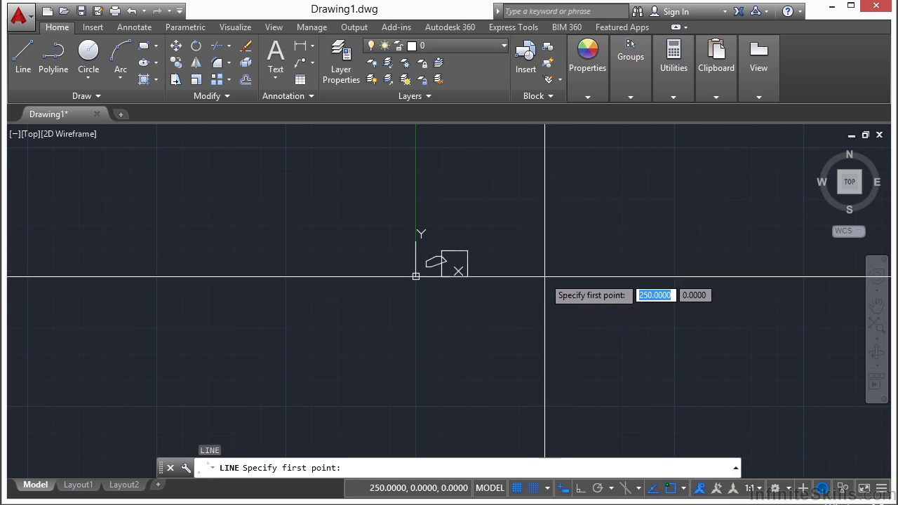
click(545, 277)
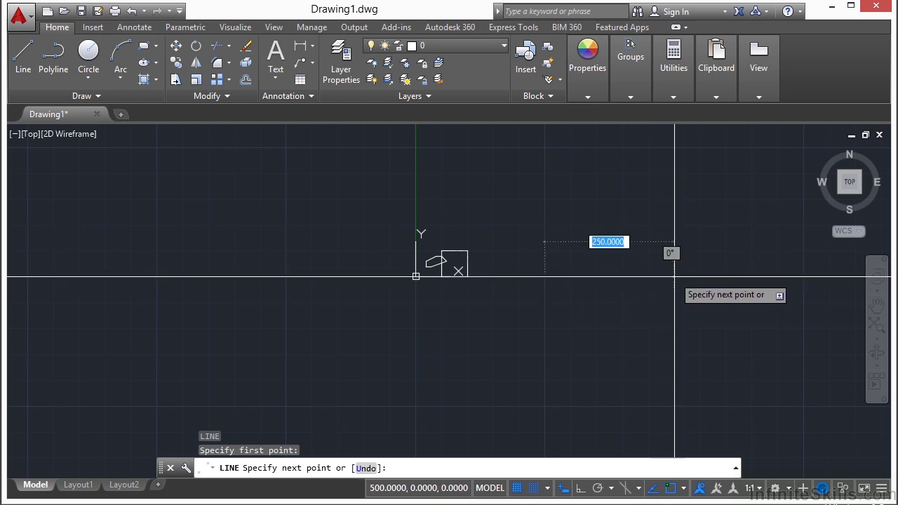
scroll(594, 257, down, 3)
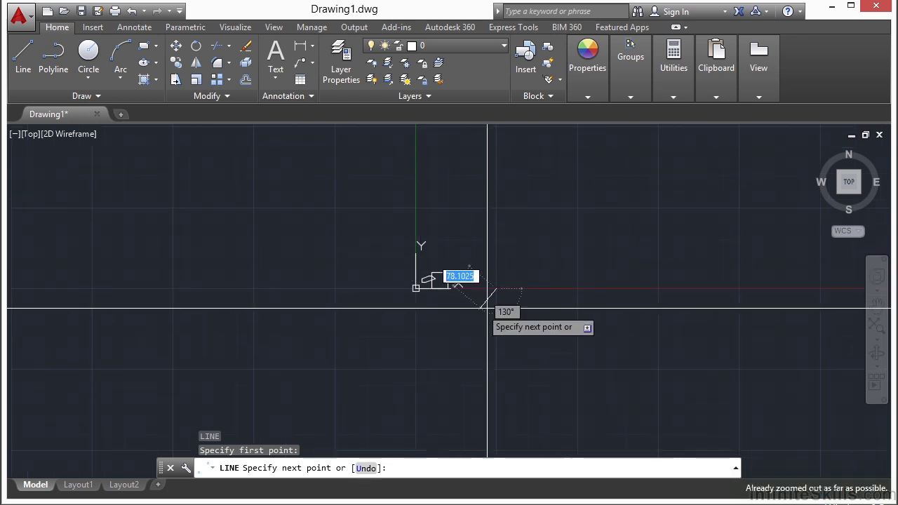
scroll(547, 272, up, 5)
scroll(523, 259, up, 2)
scroll(504, 288, down, 7)
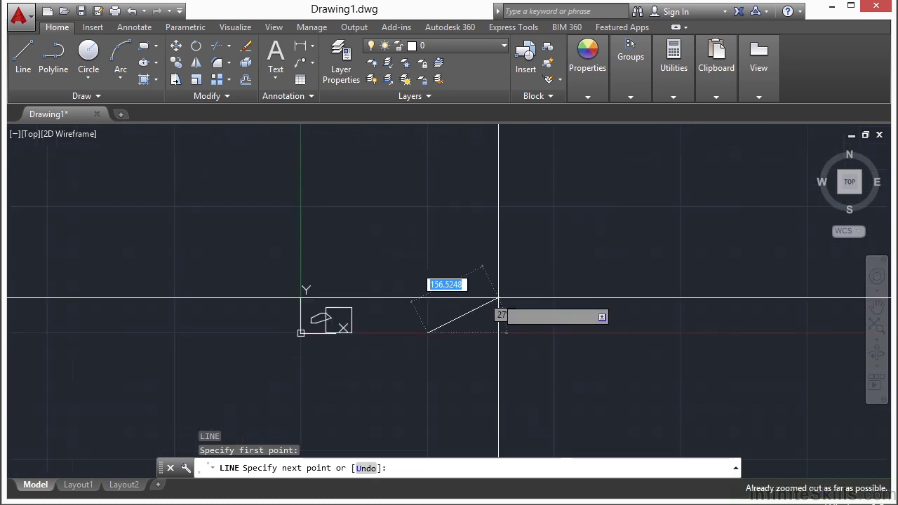
scroll(477, 304, down, 2)
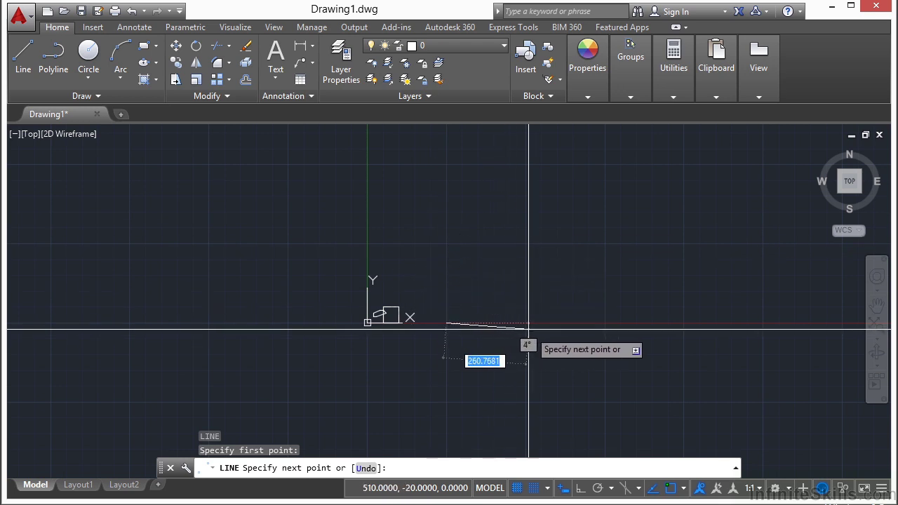
key(Escape)
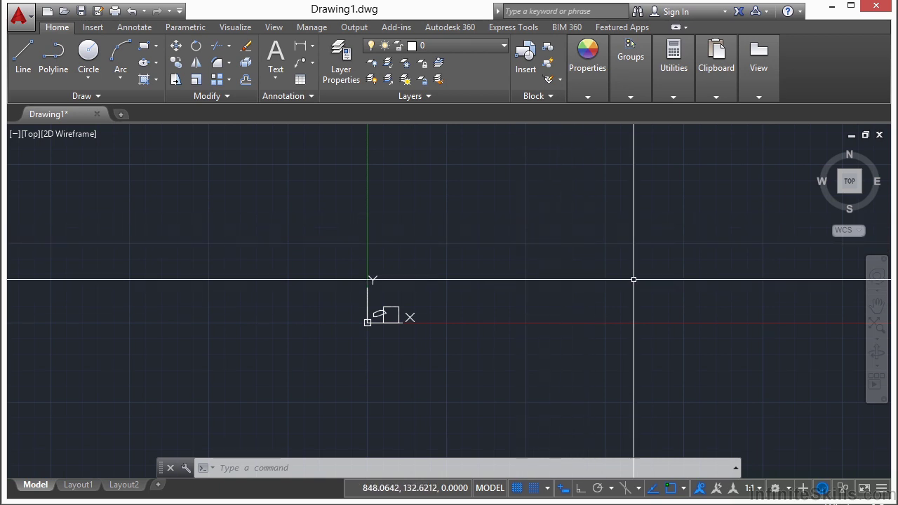
scroll(508, 288, up, 2)
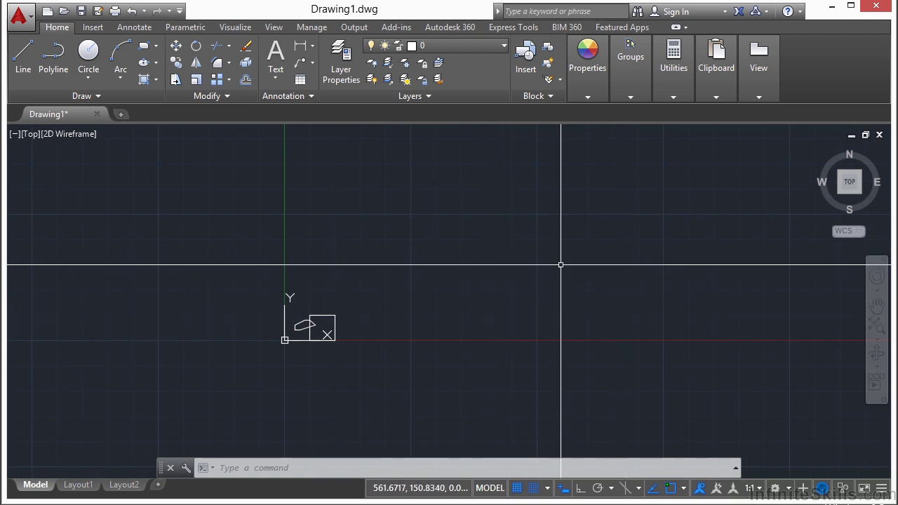